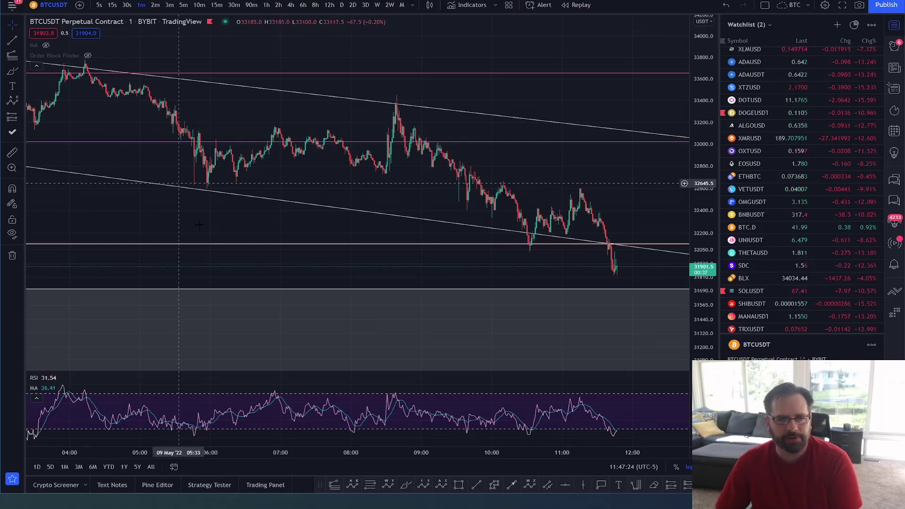
Zoom out and stretch the price scale to show the whole descending channel from about 22:00
scroll(308, 206, down, 5)
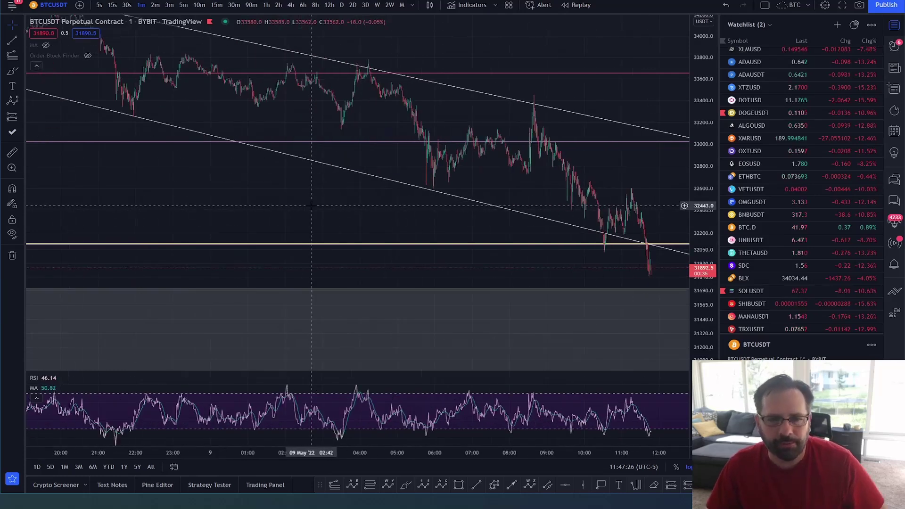
scroll(311, 206, up, 1)
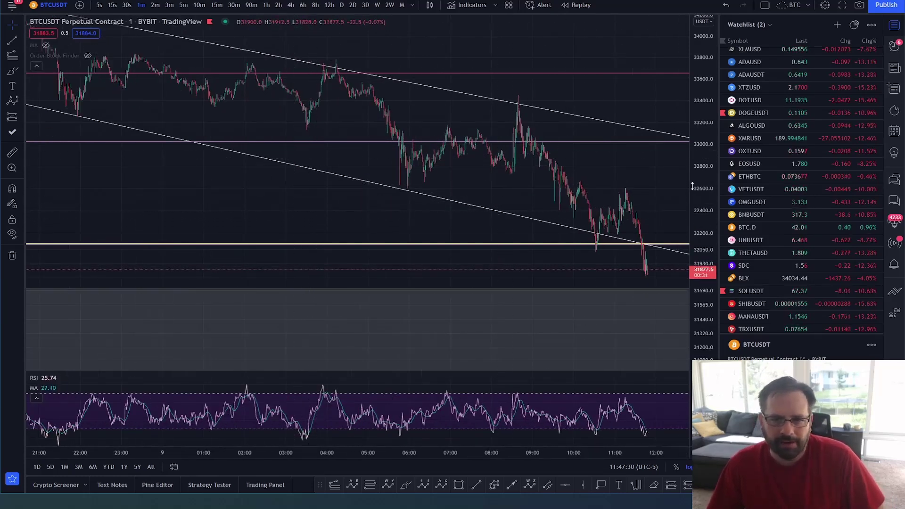
drag(691, 186, 691, 177)
scroll(659, 176, up, 4)
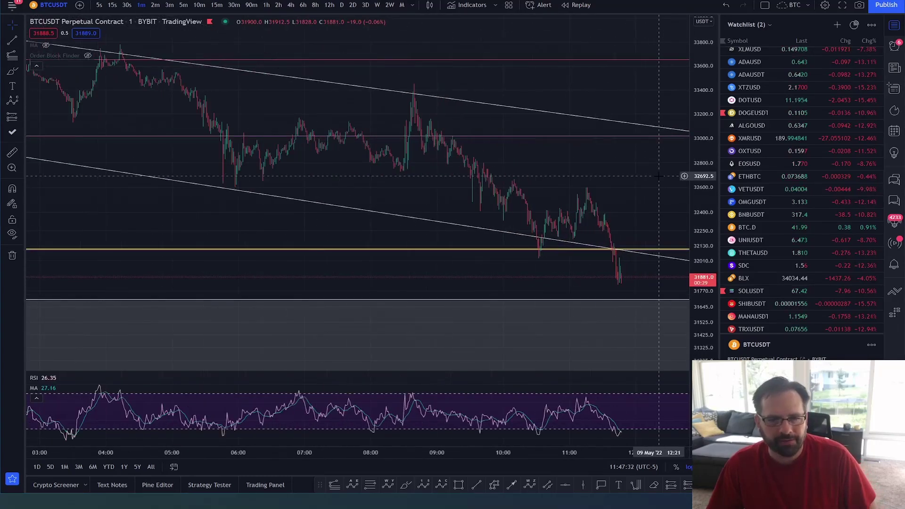
scroll(659, 176, up, 1)
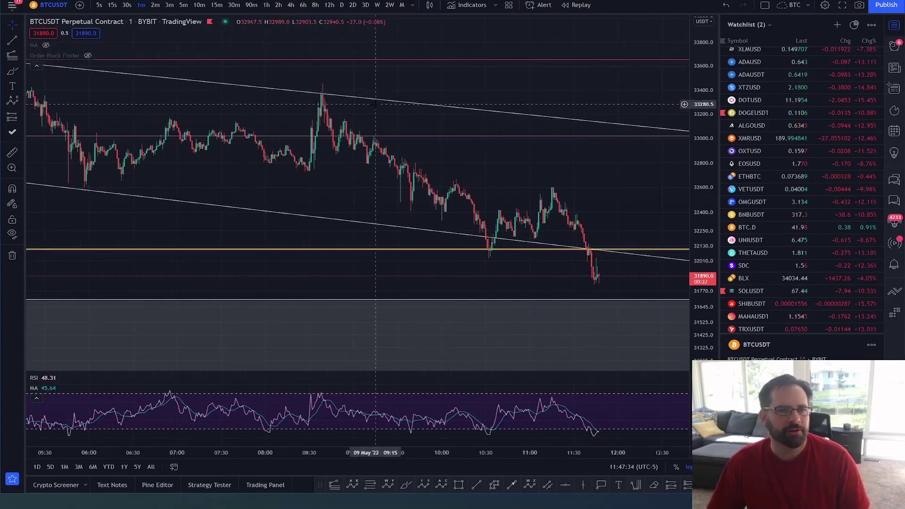
scroll(477, 128, down, 5)
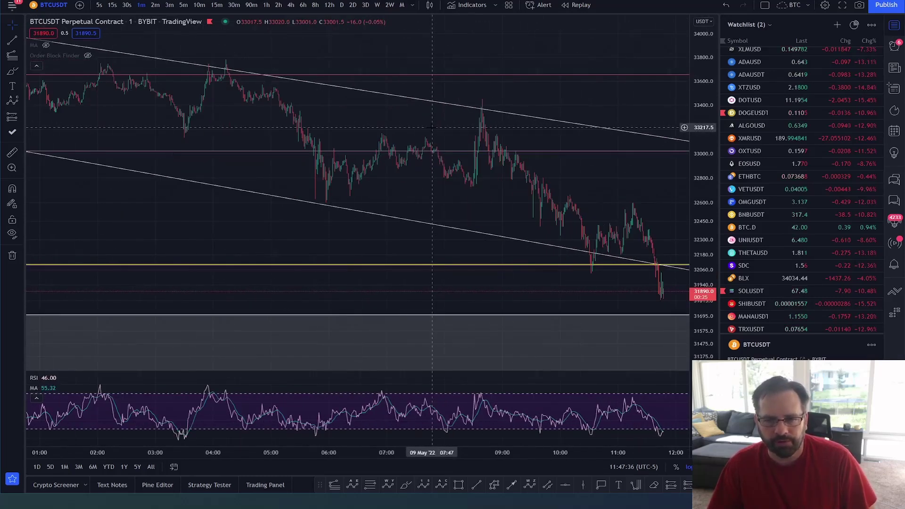
scroll(431, 128, up, 2)
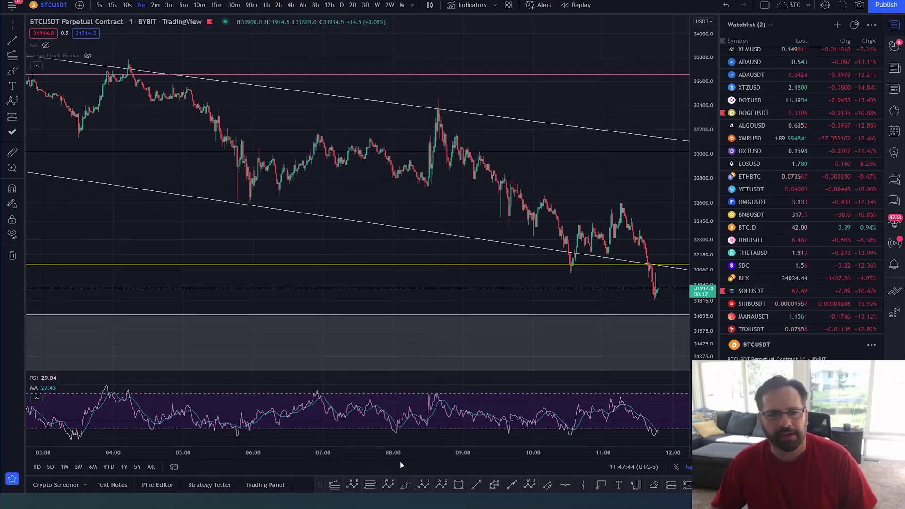
scroll(400, 460, down, 3)
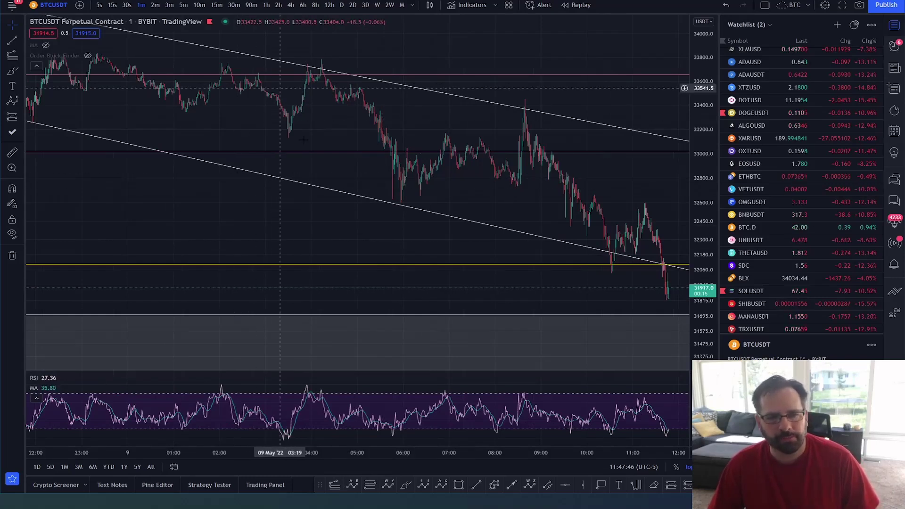
Undo a trial brush stroke, then zoom in and recentre on the channel from about 02:00
click(404, 486)
mouse_move(394, 194)
mouse_down()
mouse_move(481, 156)
mouse_move(513, 183)
mouse_move(528, 98)
mouse_up()
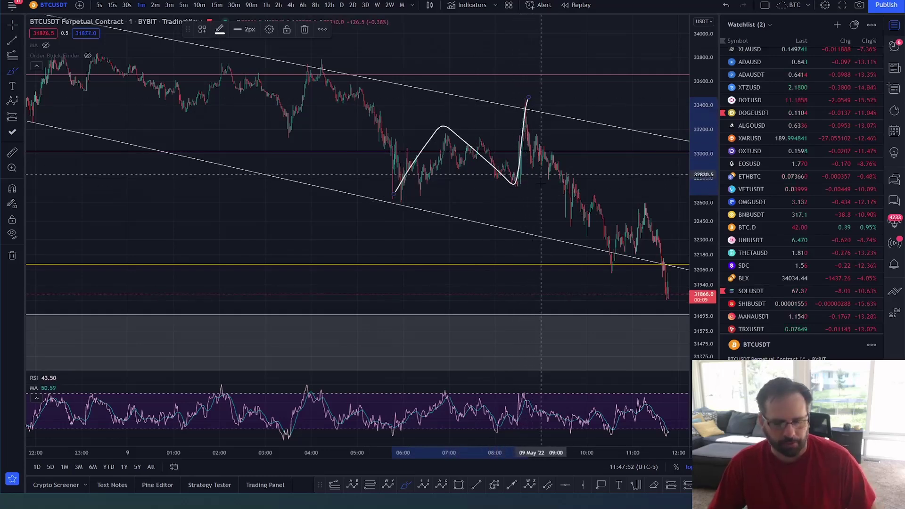
key(ctrl+z)
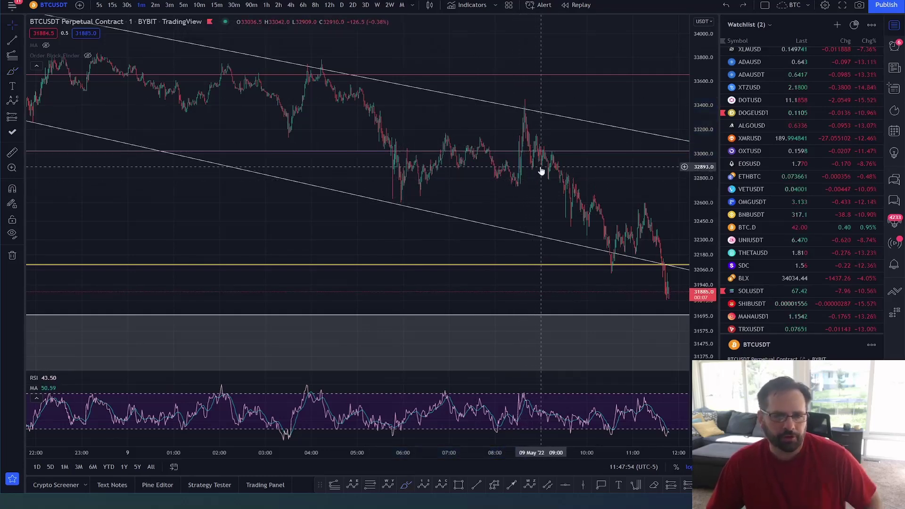
scroll(476, 196, up, 2)
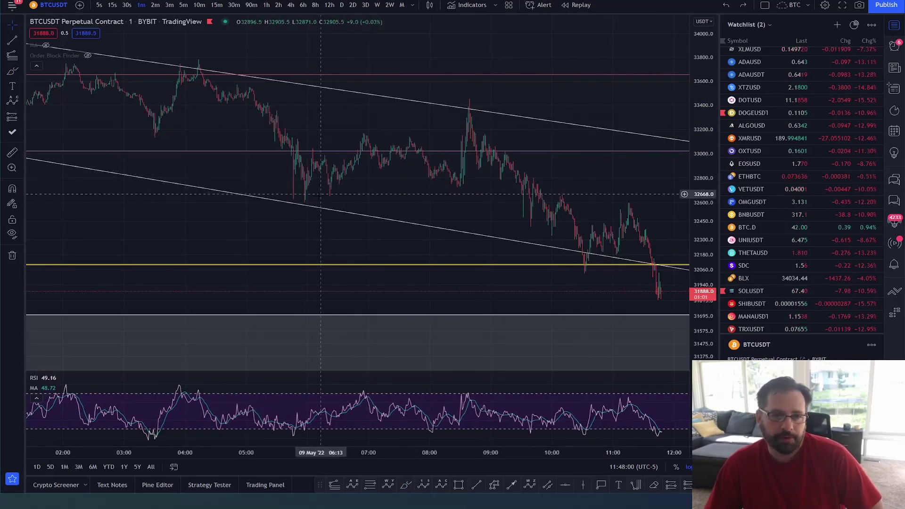
mouse_move(317, 185)
mouse_down()
mouse_move(373, 113)
mouse_move(334, 188)
mouse_up()
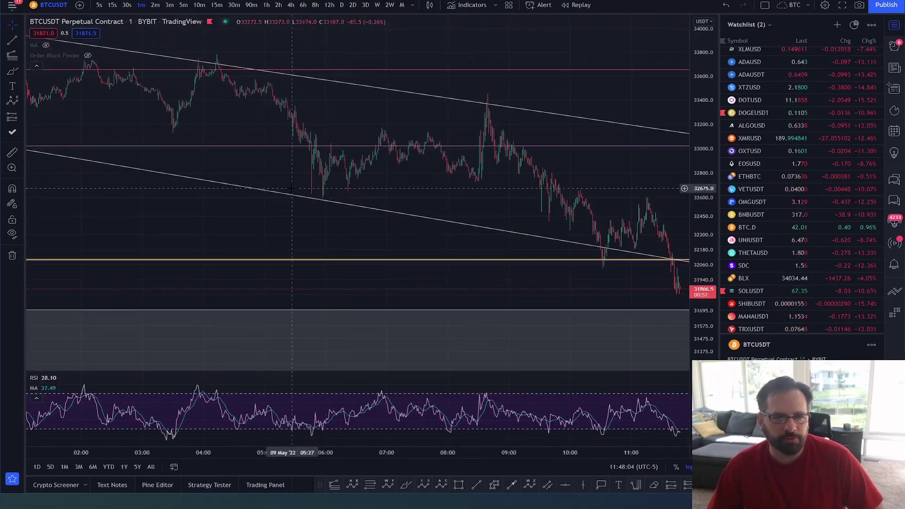
Add a Trend-Based Fib Extension from the 05:47 swing low to the 06:51 high and pullback low
click(12, 56)
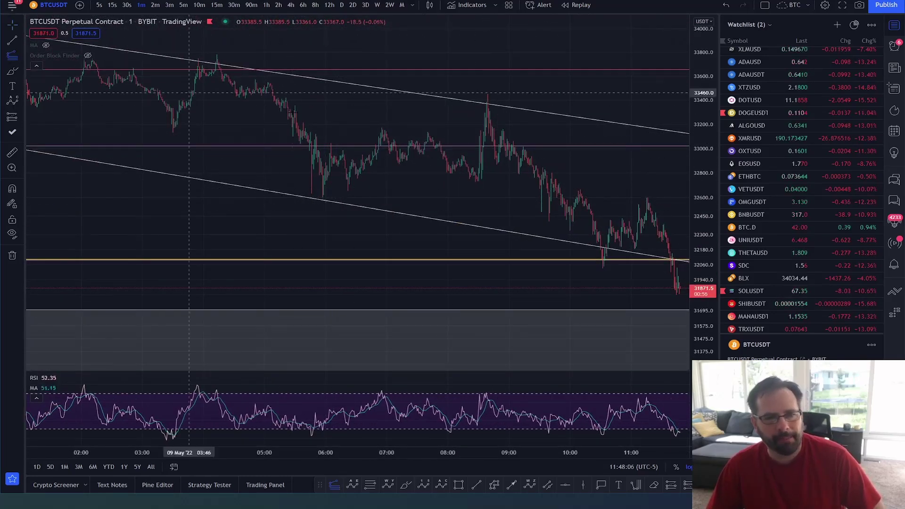
click(312, 197)
click(378, 128)
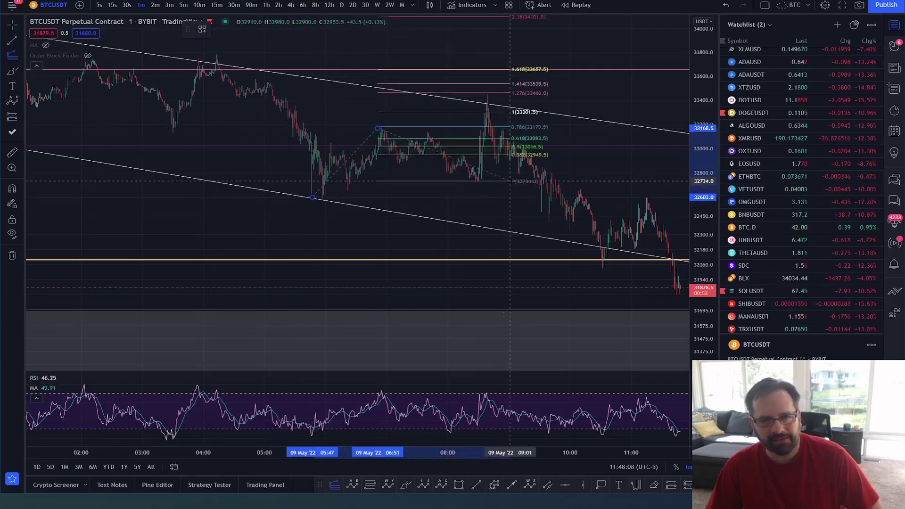
click(516, 183)
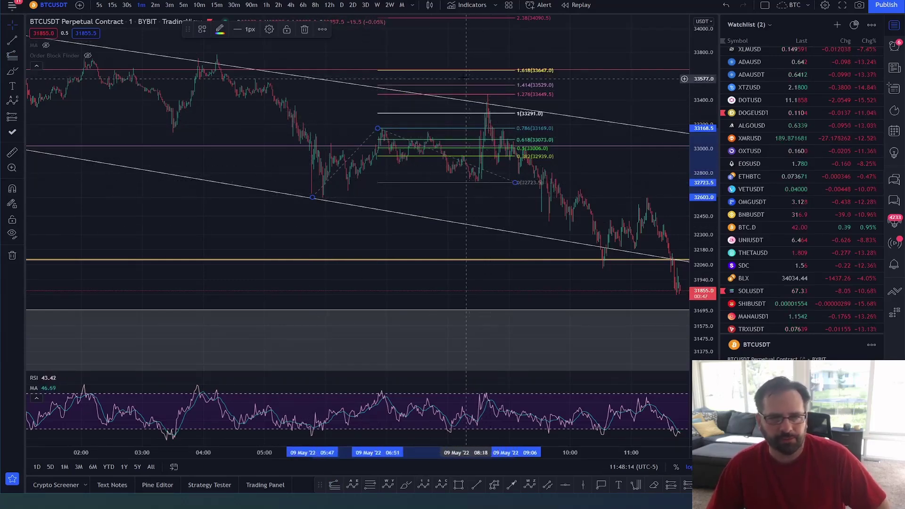
Draw a target rectangle spanning the 0.786 to 1.618 Fibonacci levels, then narrow it slightly
click(457, 484)
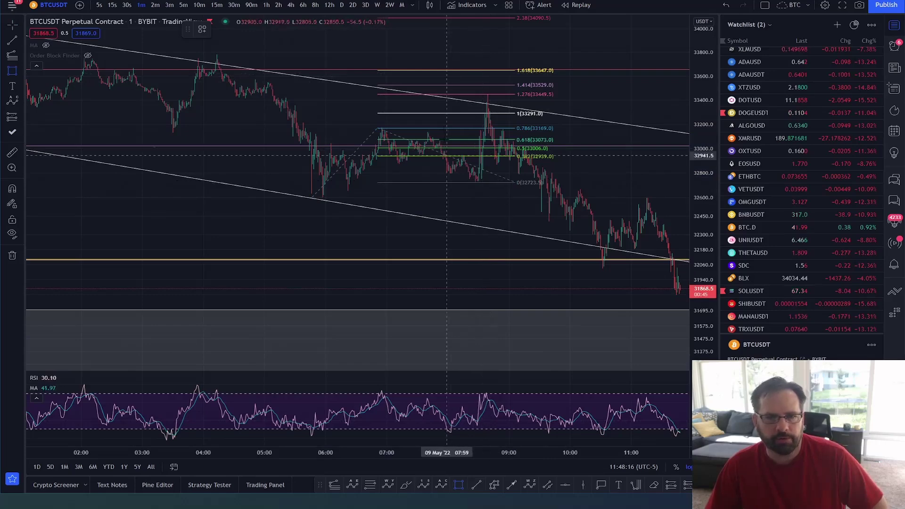
click(458, 62)
click(566, 132)
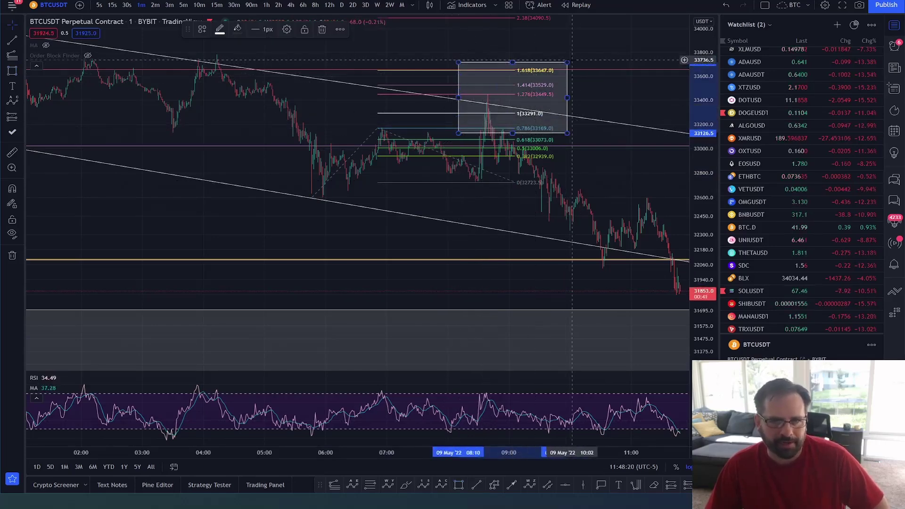
drag(568, 61, 561, 66)
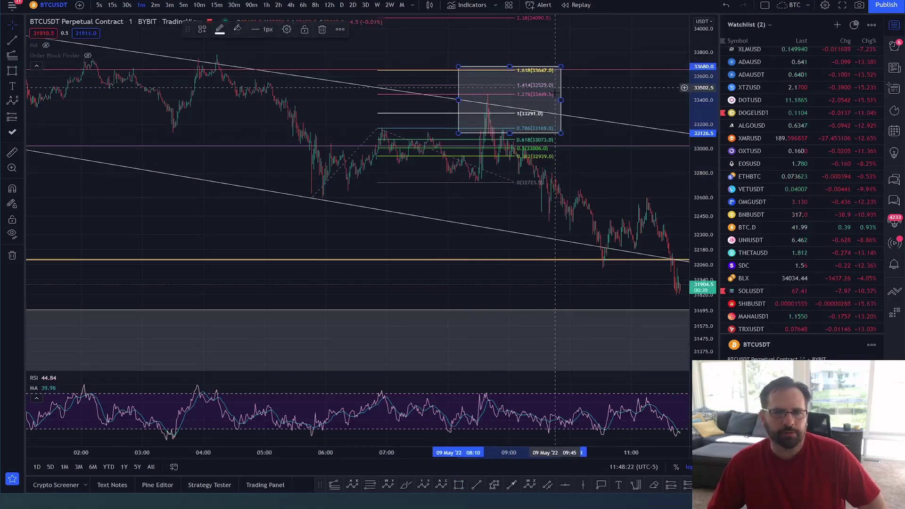
Sketch a white brush line from the 05:50 dip to the 06:50 high, undoing the extra strokes
click(406, 487)
mouse_move(326, 193)
mouse_down()
mouse_move(332, 149)
mouse_move(370, 168)
mouse_move(383, 124)
mouse_move(404, 196)
mouse_move(400, 162)
mouse_up()
key(ctrl+z)
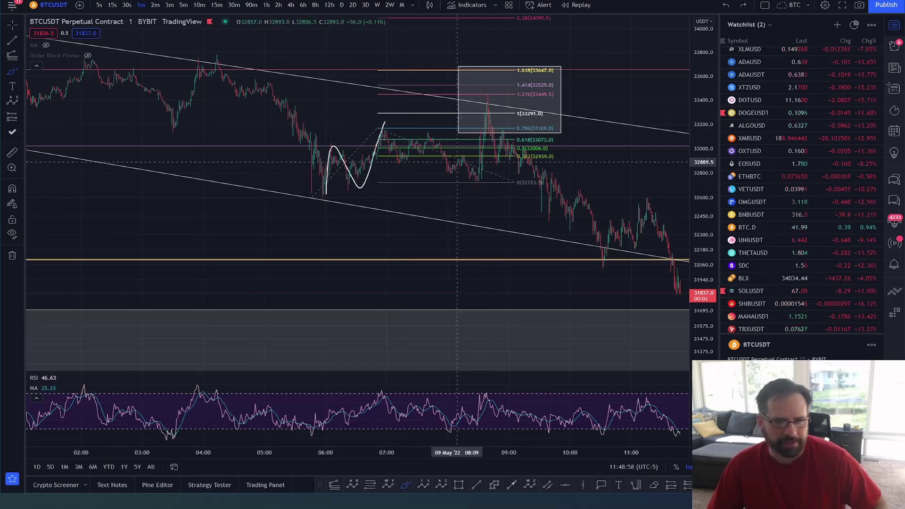
mouse_move(384, 124)
mouse_down()
mouse_move(390, 144)
mouse_move(445, 142)
mouse_move(467, 178)
mouse_up()
mouse_move(322, 184)
mouse_down()
mouse_move(337, 148)
mouse_move(359, 186)
mouse_move(384, 124)
mouse_move(466, 175)
mouse_up()
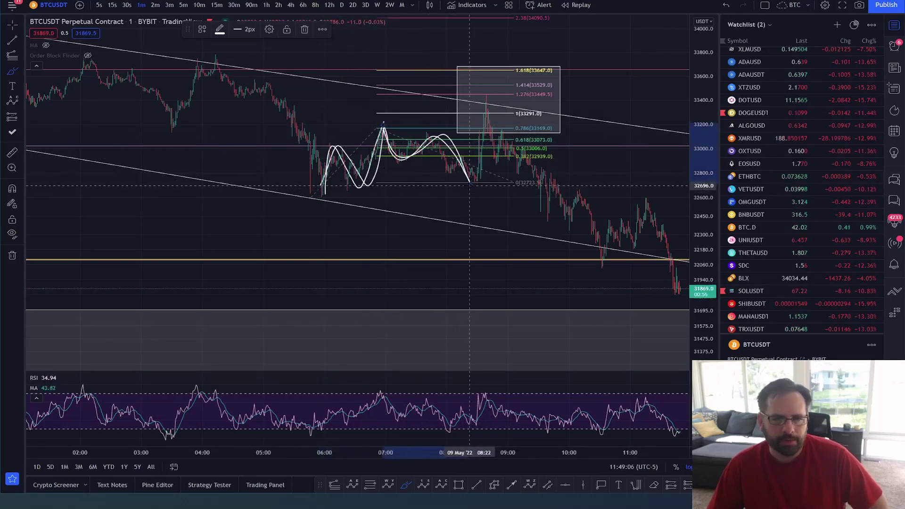
drag(473, 140, 482, 101)
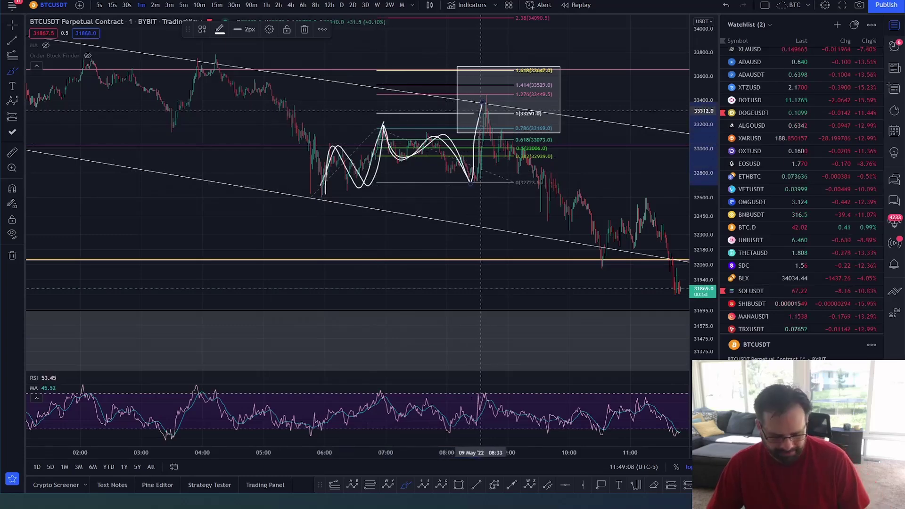
key(ctrl+z)
key(ctrl+z)
key(ctrl+z)
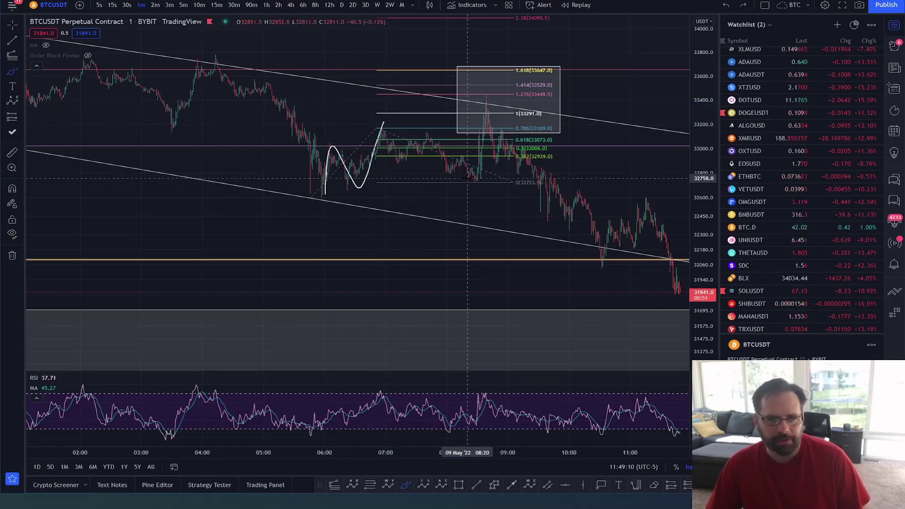
scroll(468, 128, up, 2)
Sketch trial breakout strokes rising into the target box and dropping back toward the channel
mouse_move(396, 181)
mouse_down()
mouse_move(414, 102)
mouse_move(431, 99)
mouse_up()
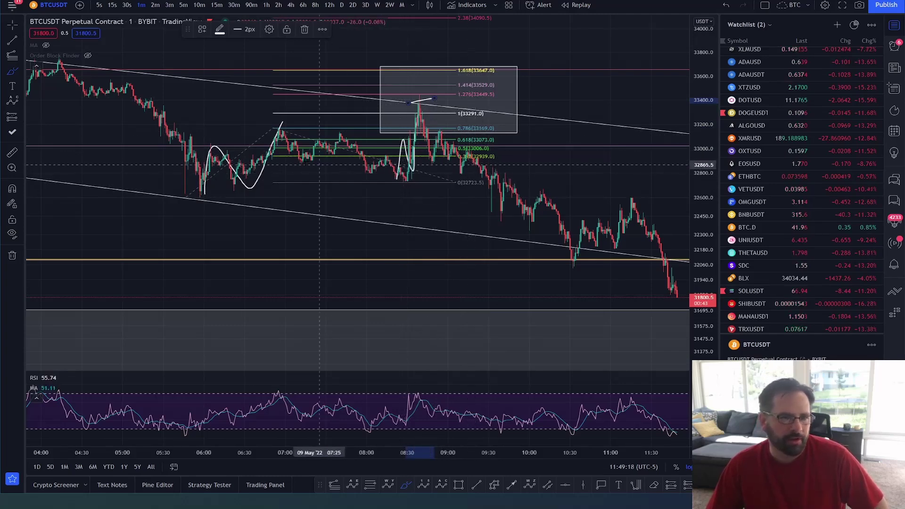
mouse_move(218, 183)
mouse_down()
mouse_move(285, 125)
mouse_move(376, 173)
mouse_move(427, 98)
mouse_up()
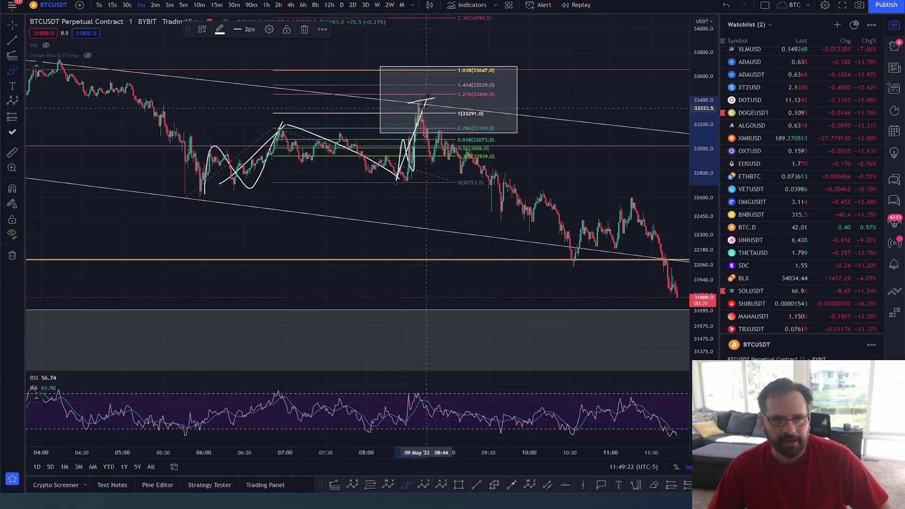
scroll(439, 113, down, 2)
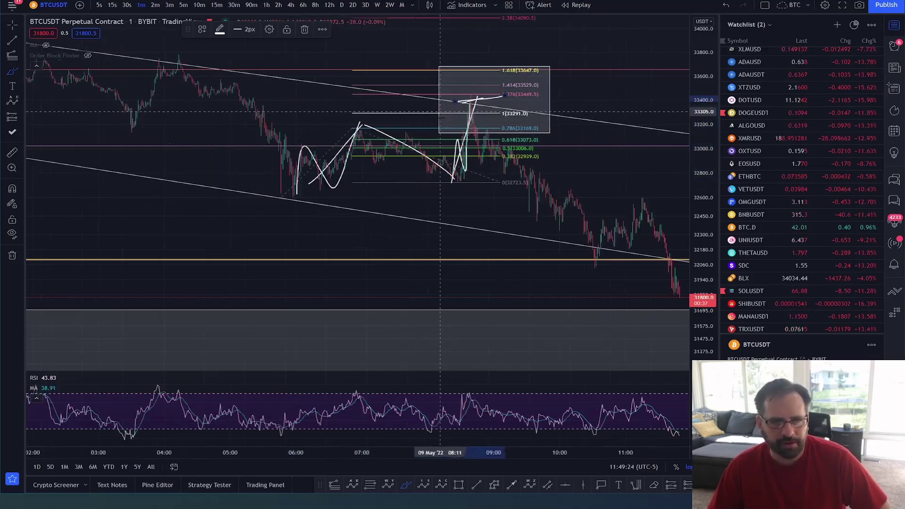
scroll(439, 112, down, 2)
drag(475, 179, 465, 178)
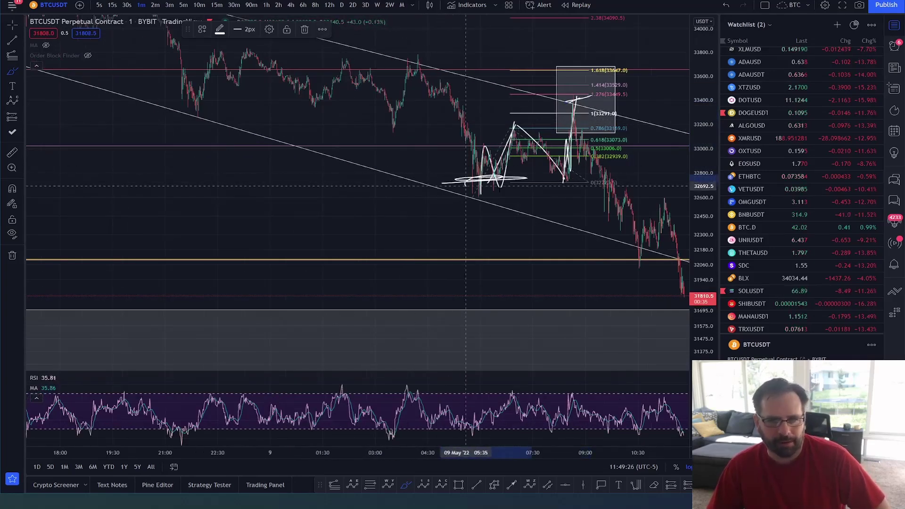
scroll(551, 127, up, 2)
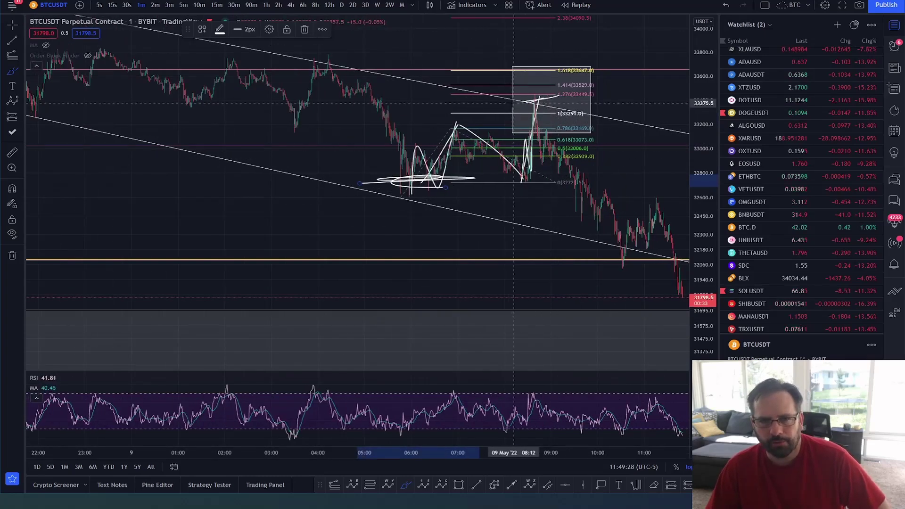
click(525, 107)
mouse_move(525, 107)
mouse_down()
mouse_move(572, 98)
mouse_move(537, 100)
mouse_move(620, 264)
mouse_up()
scroll(572, 220, up, 2)
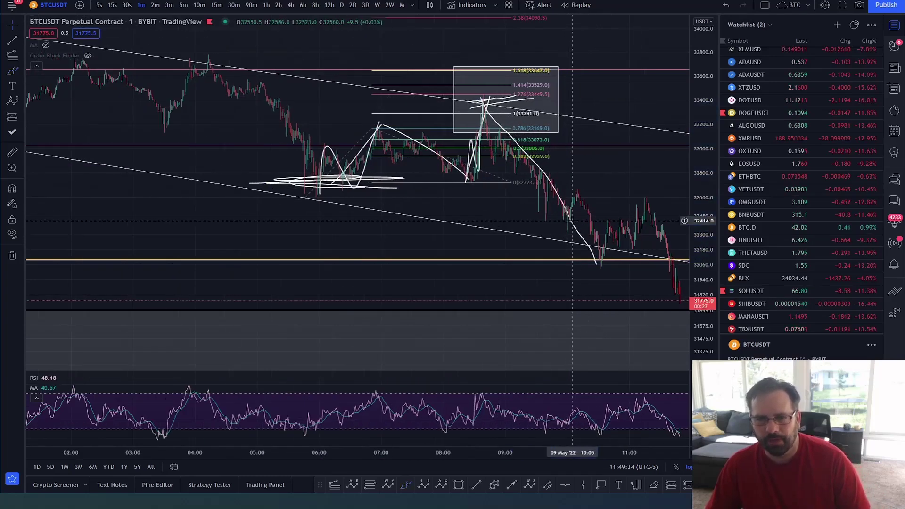
scroll(573, 220, down, 3)
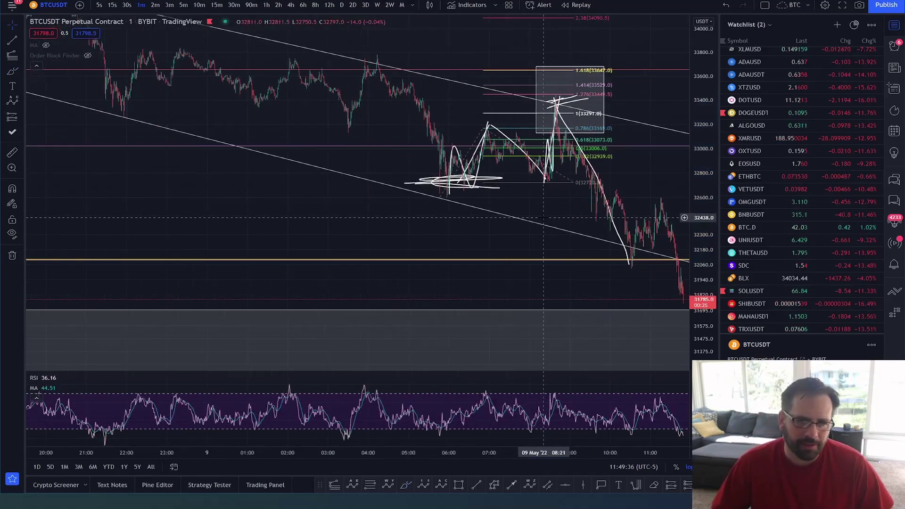
scroll(543, 217, up, 1)
Undo the trial breakout sketches and zoom out to show the full channel and Fibonacci levels
key(ctrl+z)
key(ctrl+z)
key(ctrl+z)
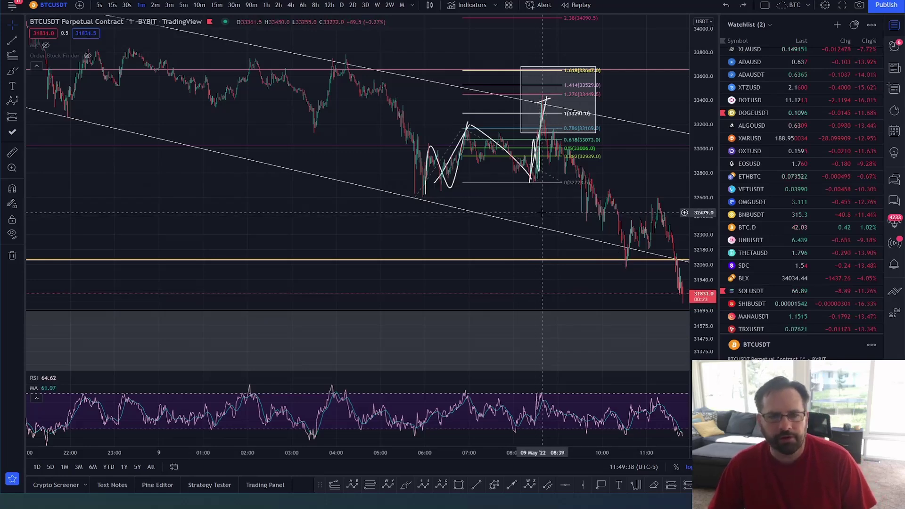
key(ctrl+z)
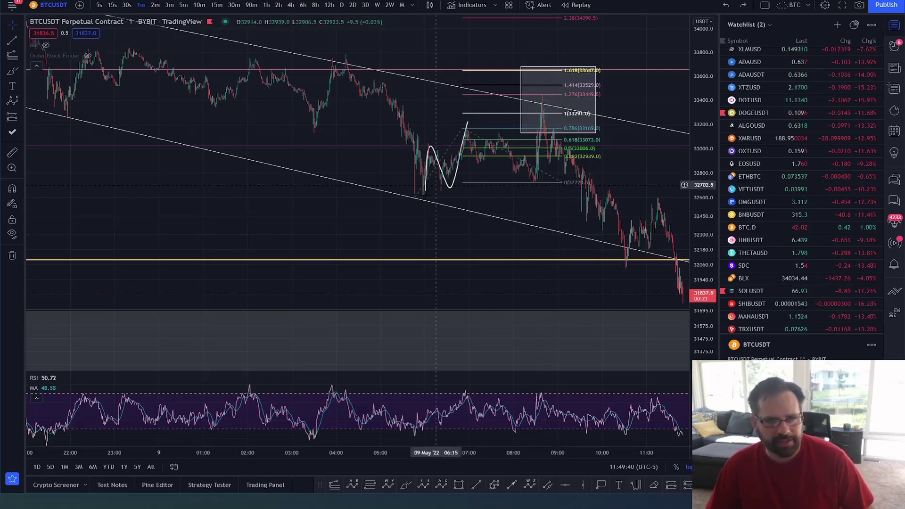
scroll(415, 203, down, 1)
scroll(415, 204, down, 2)
drag(643, 224, 641, 213)
scroll(642, 213, down, 3)
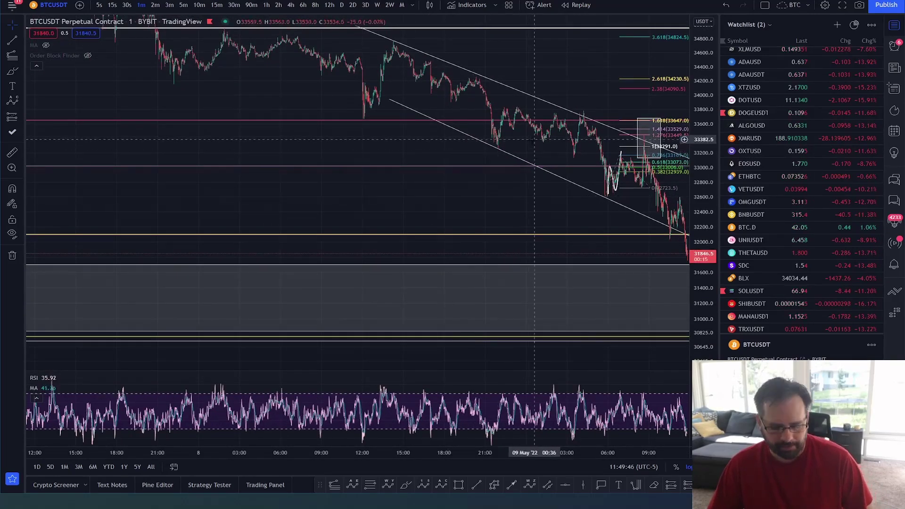
Draw a white looping curve from the 8 May dip up to the channel's upper line near 13:00
drag(537, 50, 555, 115)
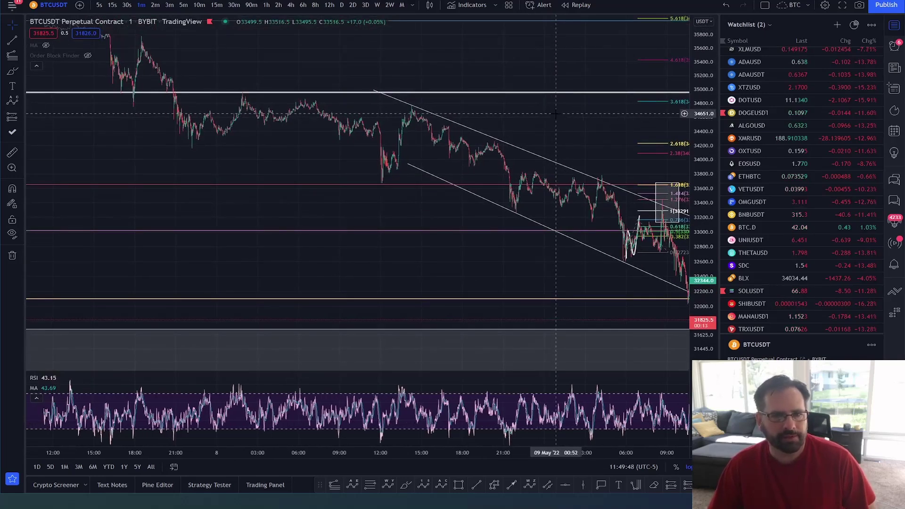
click(405, 486)
click(199, 150)
click(258, 87)
click(245, 102)
click(387, 184)
click(413, 108)
click(207, 143)
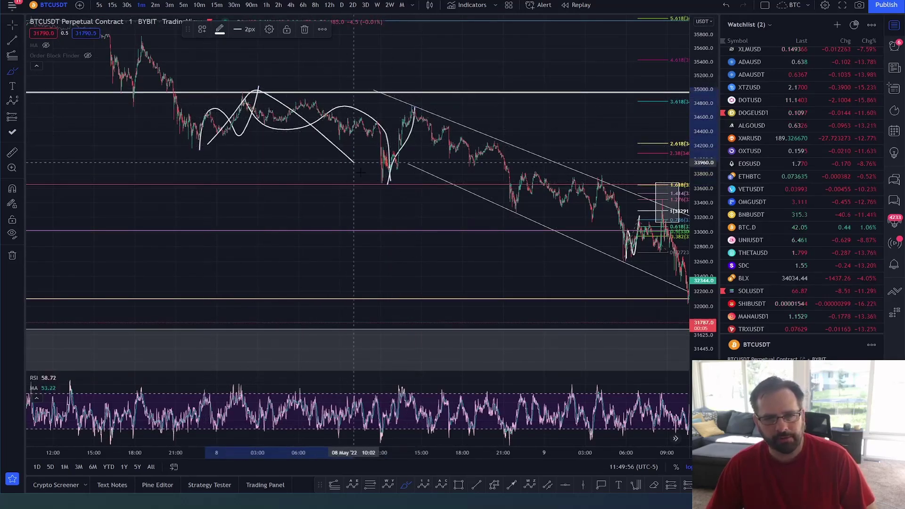
click(416, 103)
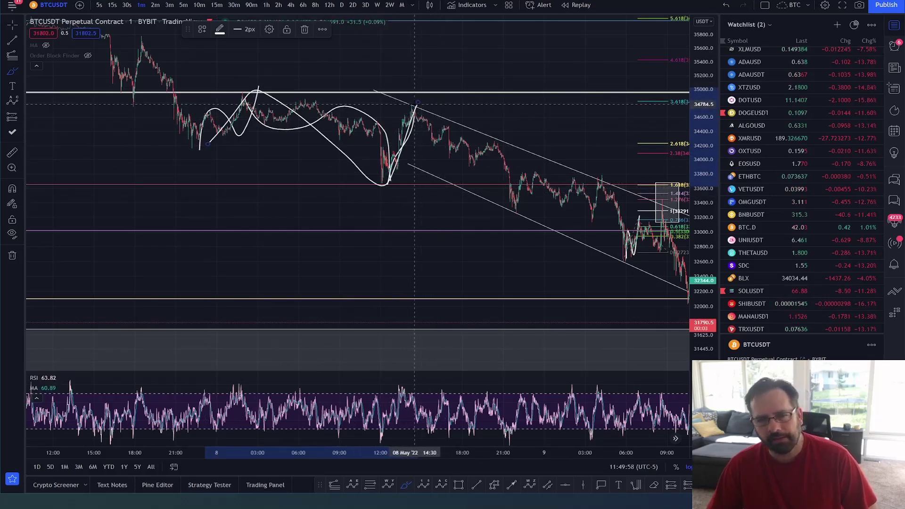
mouse_move(390, 105)
mouse_down()
mouse_move(420, 103)
mouse_move(450, 146)
mouse_move(490, 150)
mouse_move(514, 200)
mouse_move(523, 205)
mouse_move(492, 181)
mouse_move(565, 215)
mouse_move(612, 254)
mouse_move(657, 204)
mouse_move(684, 269)
mouse_up()
Undo the brush strokes, switch to 3-minute candles, and fit the channel and Fibonacci levels
key(ctrl+z)
key(ctrl+z)
key(ctrl+z)
key(ctrl+z)
key(ctrl+z)
key(ctrl+z)
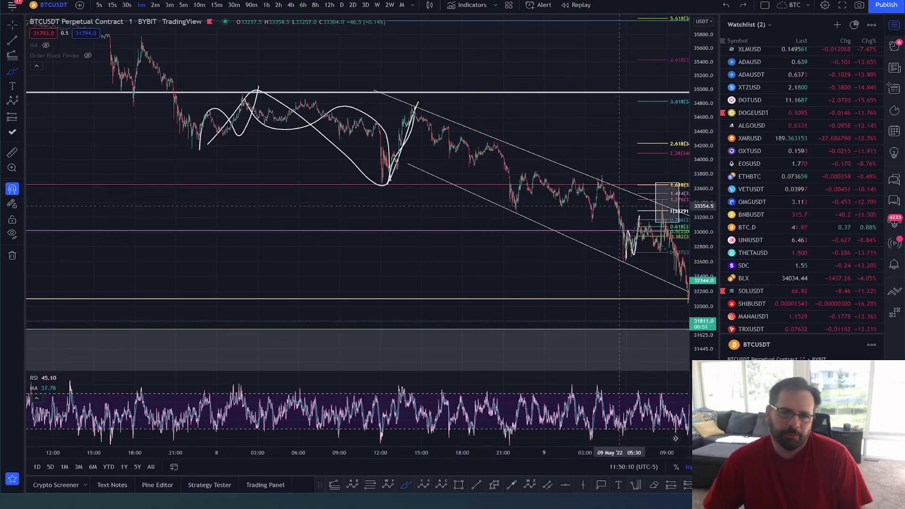
click(169, 4)
scroll(490, 113, up, 3)
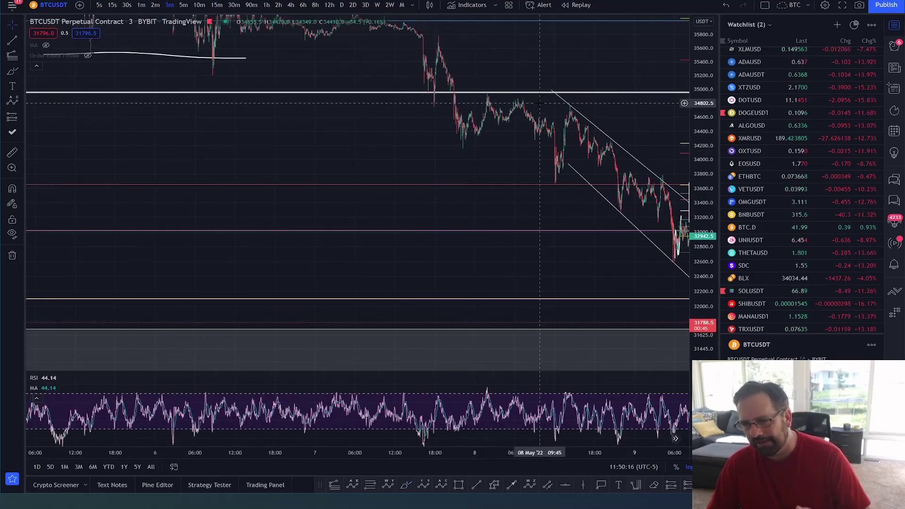
drag(573, 97, 456, 97)
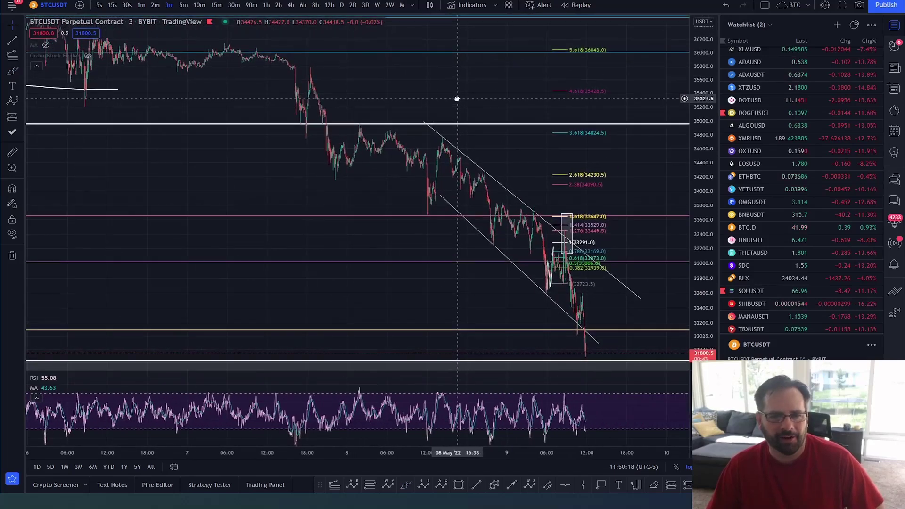
drag(702, 75, 702, 108)
scroll(573, 135, down, 2)
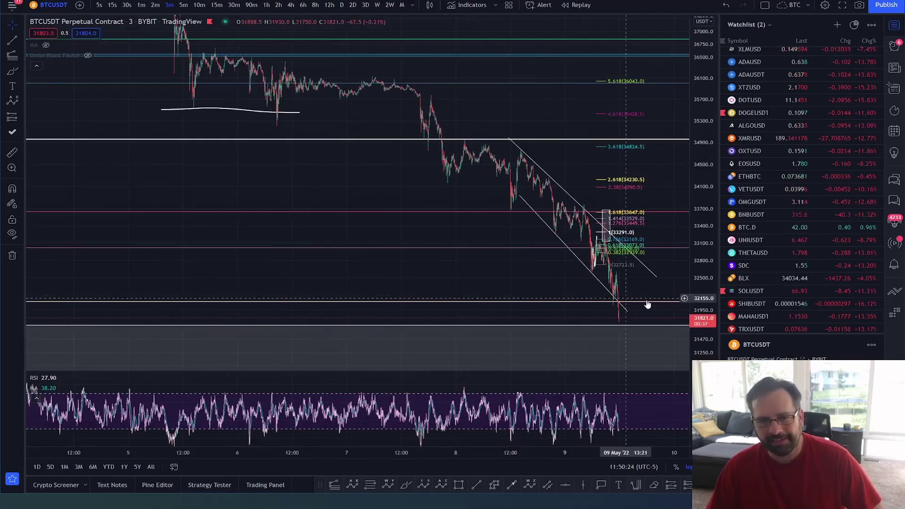
drag(706, 151, 705, 166)
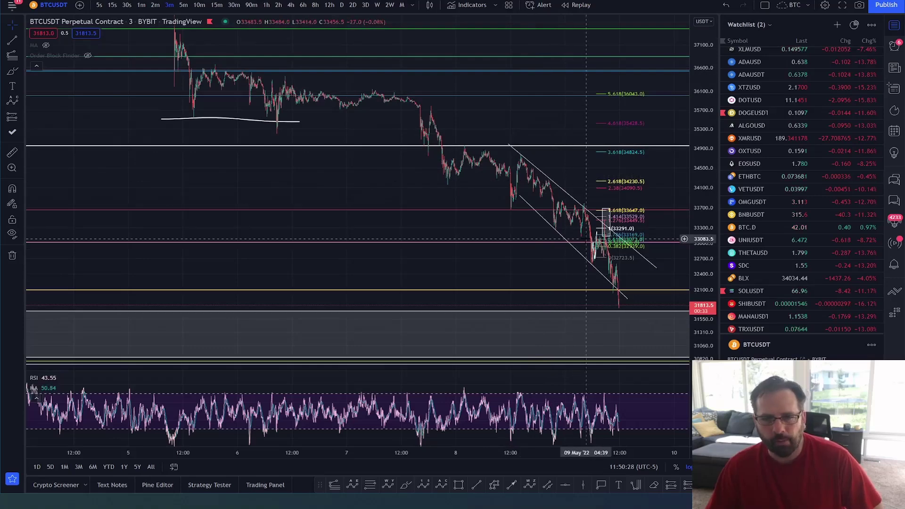